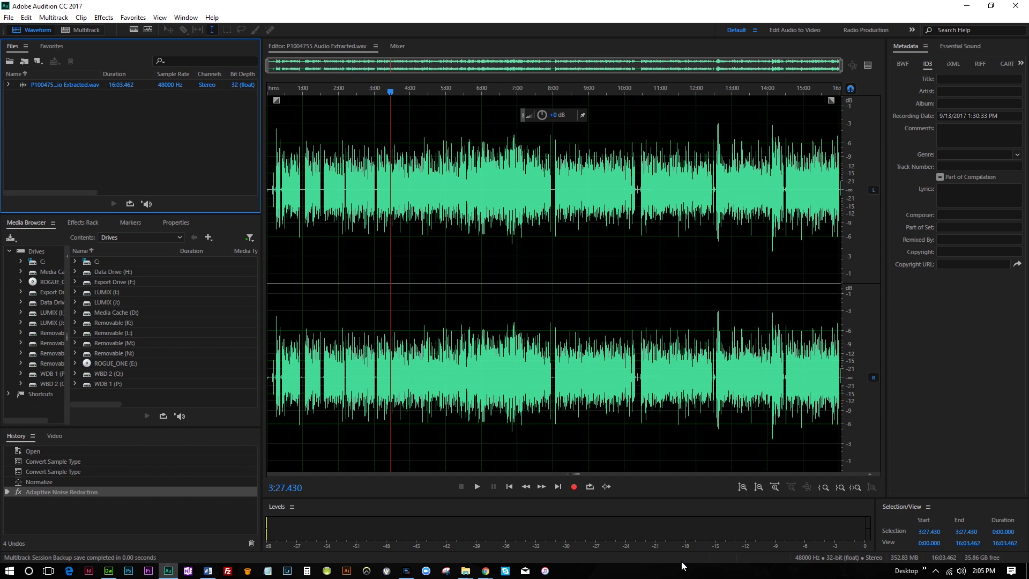
Create a multitrack session named Loop from the Empty Stereo Session template
{"action": "left_click", "coordinate": [9, 17]}
{"action": "mouse_move", "coordinate": [24, 34]}
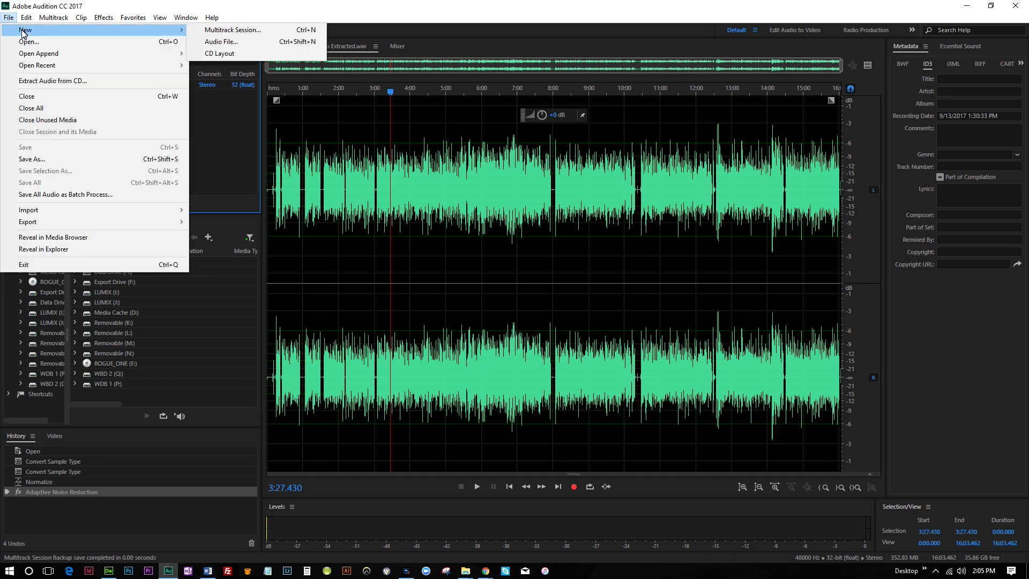
{"action": "left_click", "coordinate": [247, 33]}
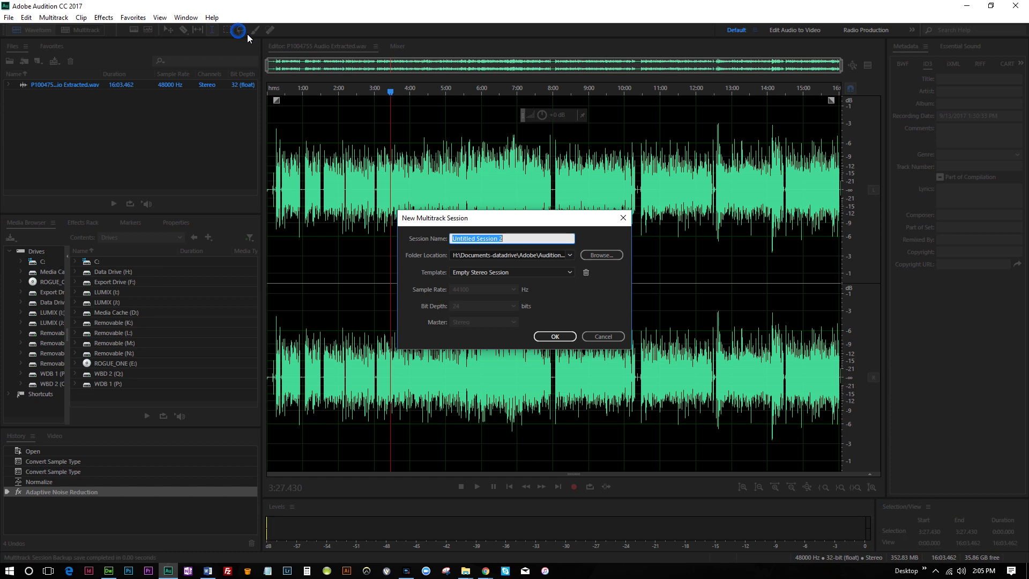
{"action": "left_click", "coordinate": [536, 272]}
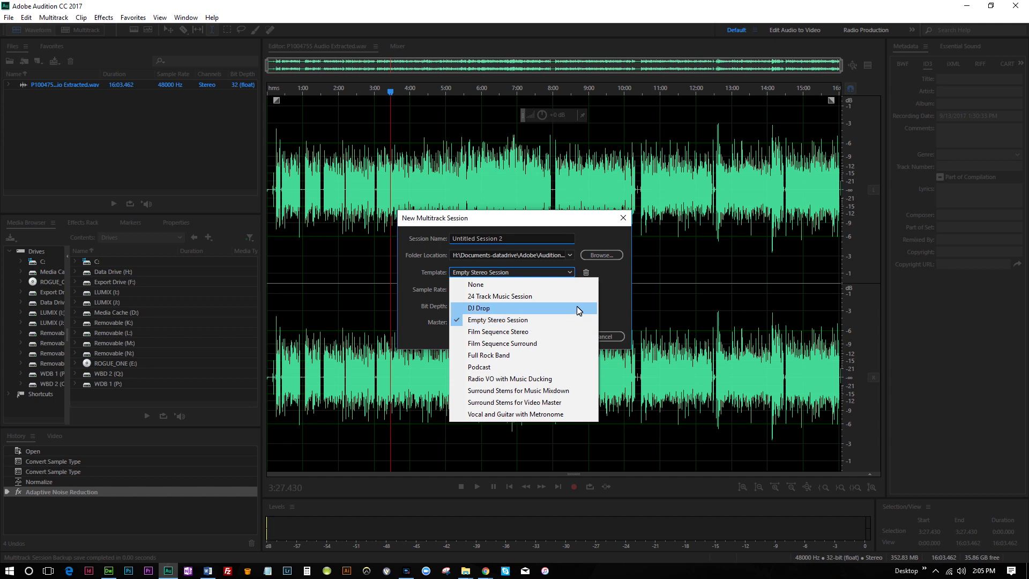
{"action": "left_click", "coordinate": [609, 288]}
{"action": "left_click", "coordinate": [525, 240]}
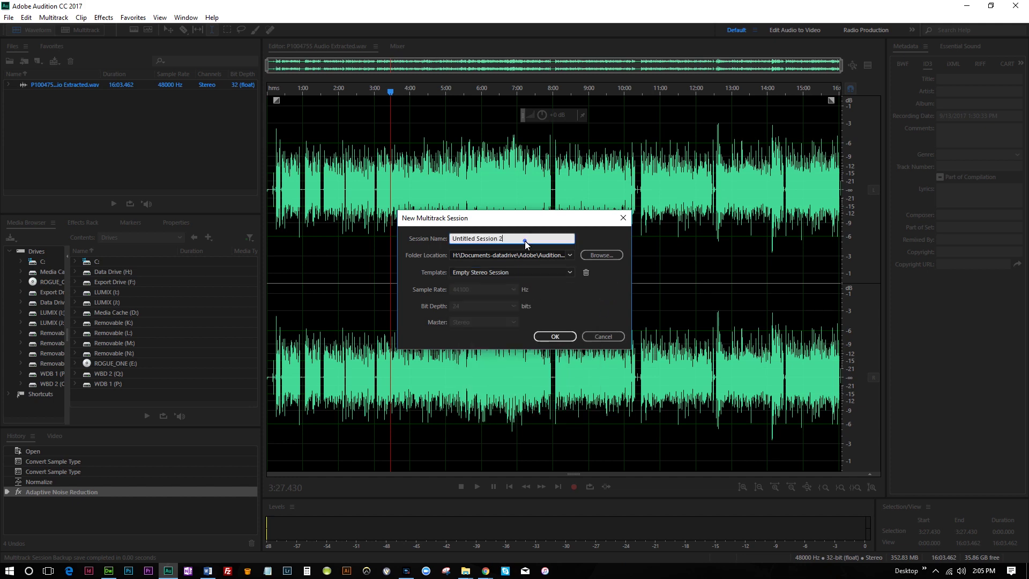
{"action": "double_click", "coordinate": [525, 240]}
{"action": "type", "text": "Loop"}
{"action": "key", "text": "Return"}
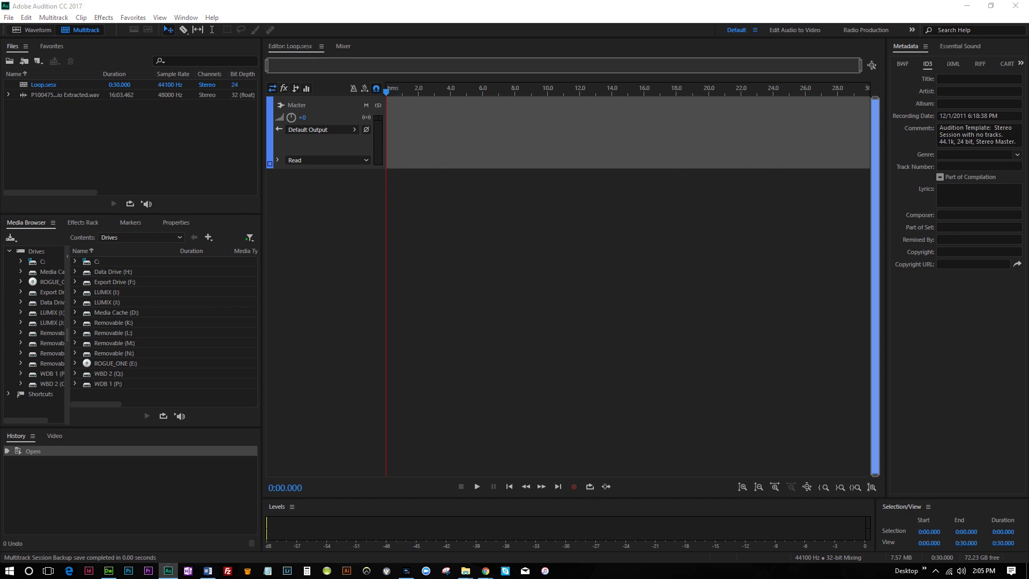
Drop motion_446194.mp3 onto Track 1 and align the clip to start exactly at 0:00
{"action": "left_click_drag", "start_coordinate": [593, 316], "coordinate": [434, 167]}
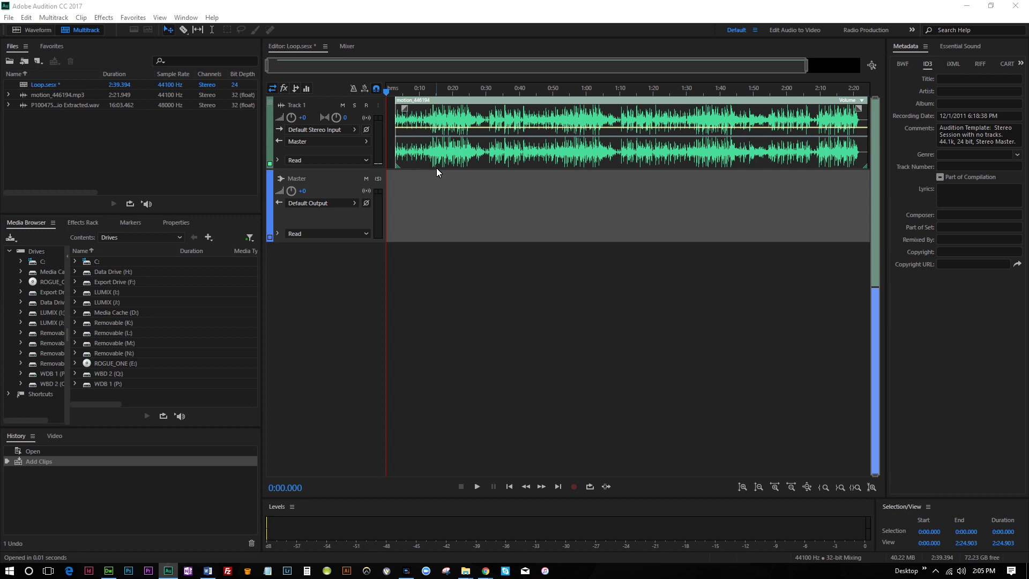
{"action": "left_click", "coordinate": [509, 107]}
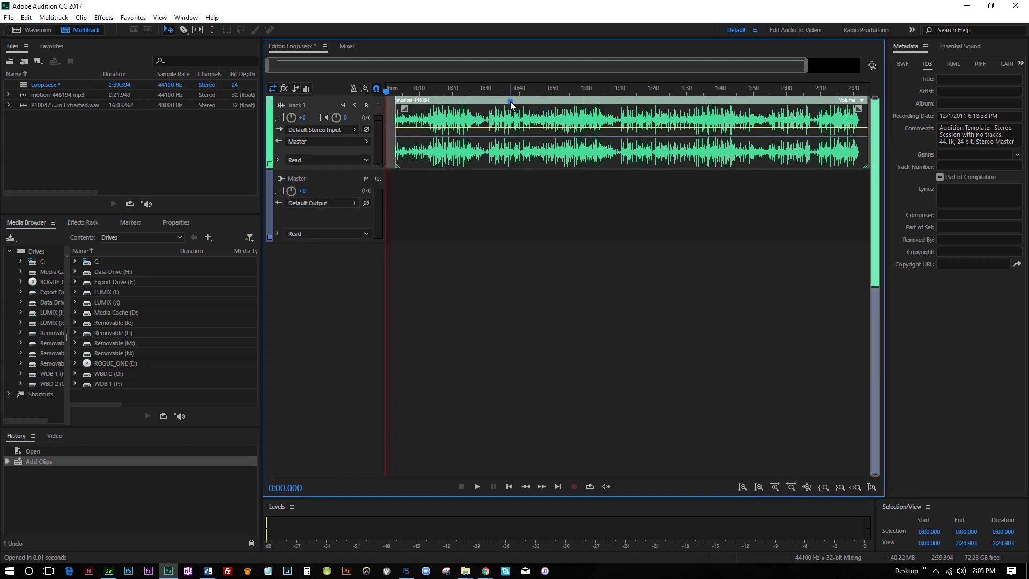
{"action": "left_click_drag", "start_coordinate": [526, 109], "coordinate": [517, 109]}
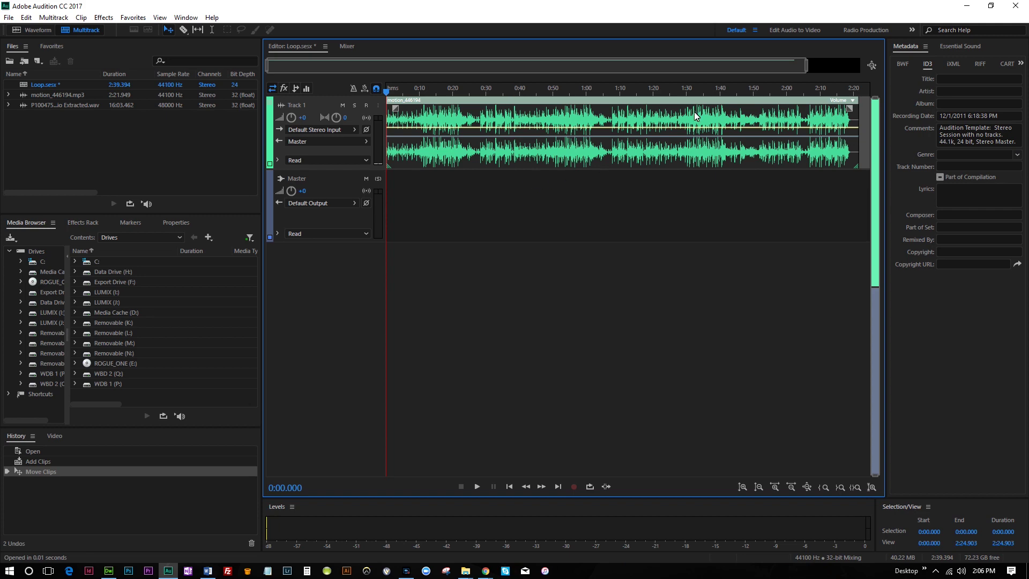
{"action": "left_click_drag", "start_coordinate": [806, 69], "coordinate": [869, 49]}
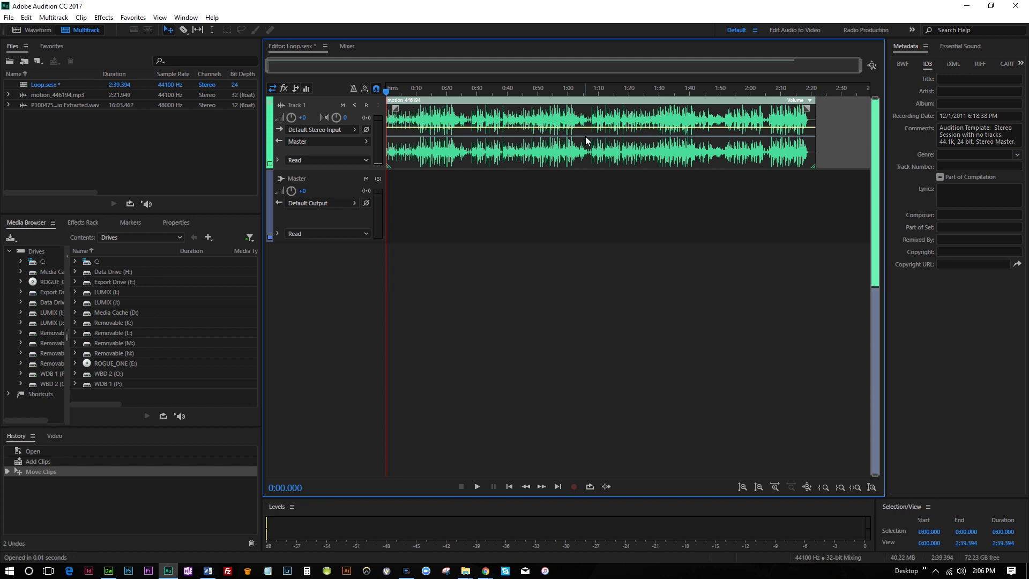
{"action": "right_click", "coordinate": [613, 124]}
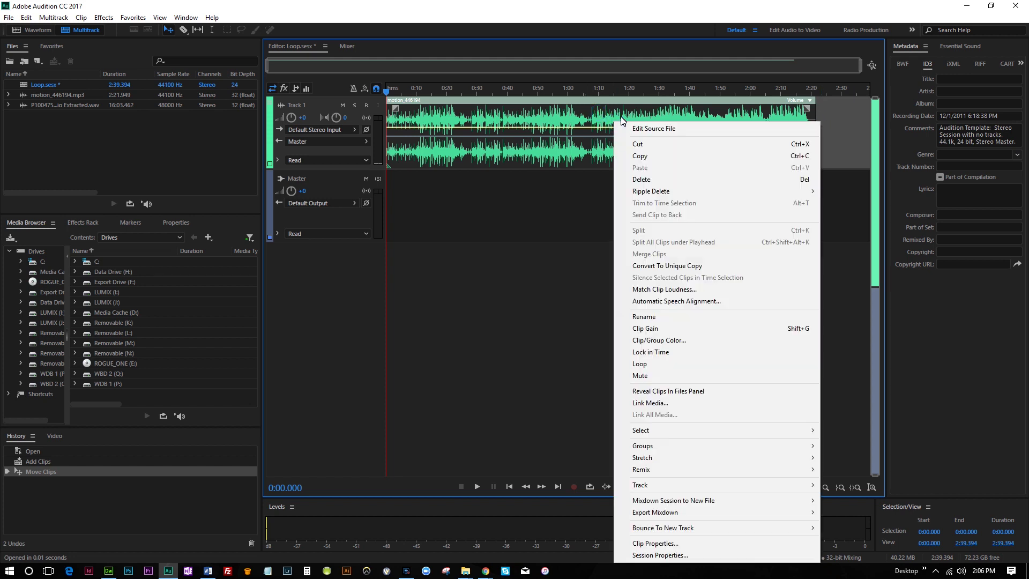
Turn on Loop for the motion_446194 clip and stretch it to end near 14:10
{"action": "left_click", "coordinate": [665, 367]}
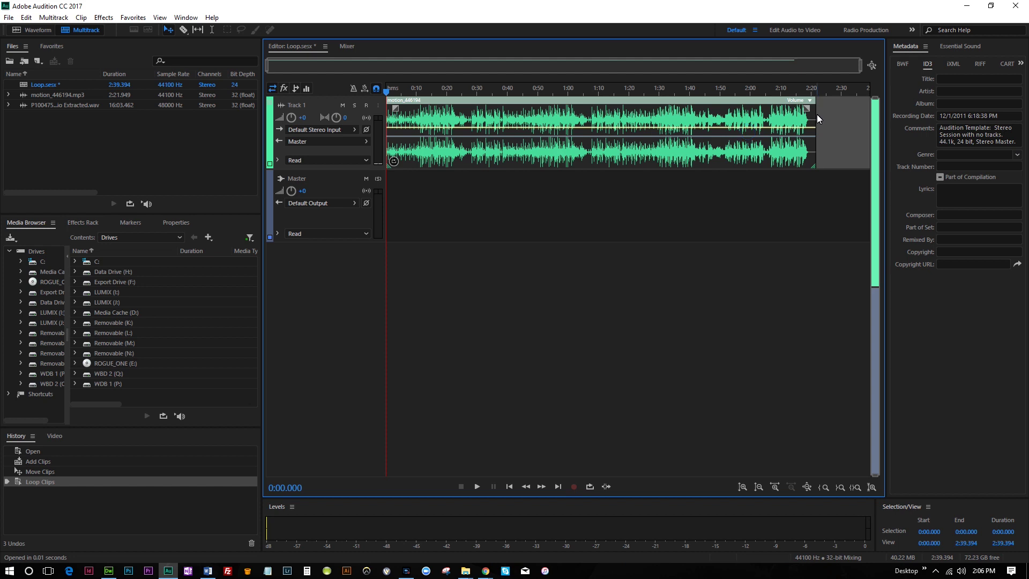
{"action": "left_click_drag", "start_coordinate": [816, 114], "coordinate": [753, 119]}
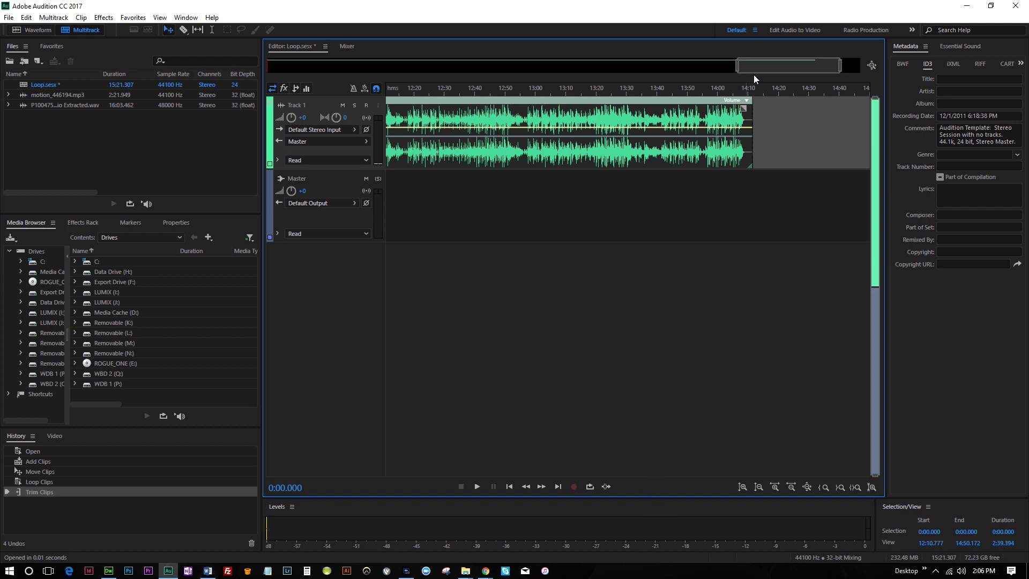
Set the playhead at 9:15.987, play the looped clip, and scrub back near 9:36
{"action": "left_click_drag", "start_coordinate": [786, 66], "coordinate": [724, 67]}
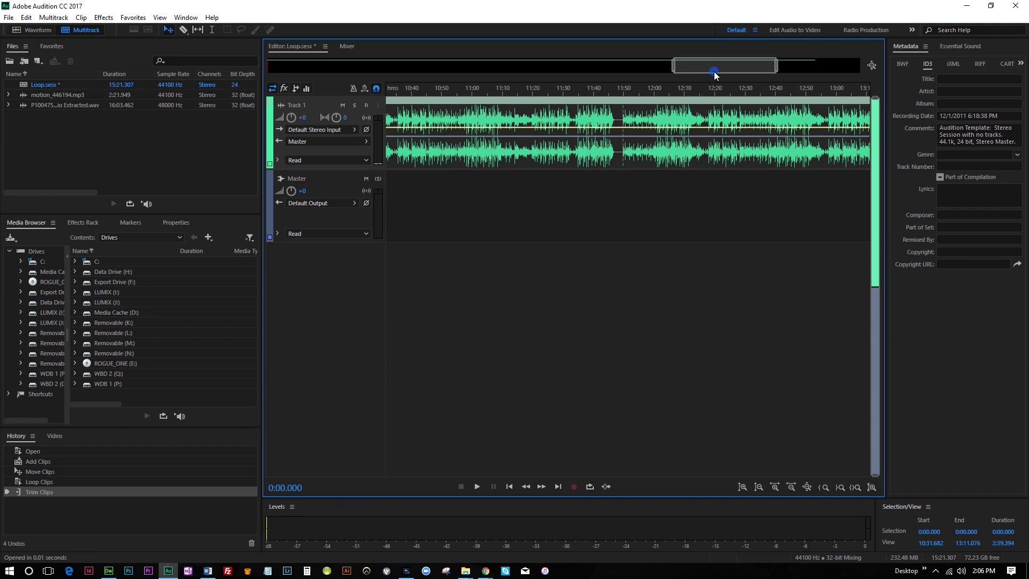
{"action": "left_click_drag", "start_coordinate": [716, 75], "coordinate": [708, 75]}
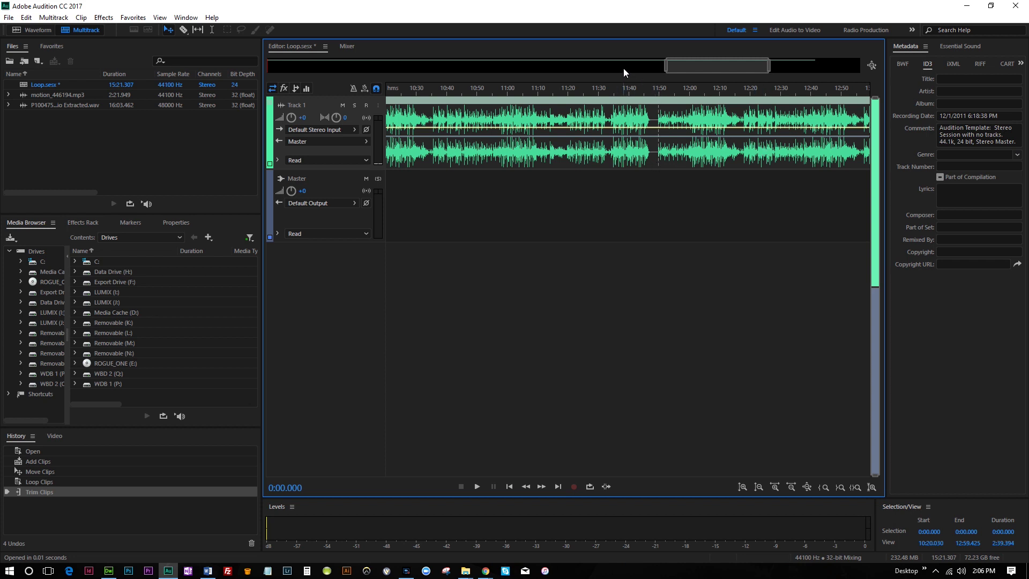
{"action": "left_click_drag", "start_coordinate": [624, 72], "coordinate": [634, 70]}
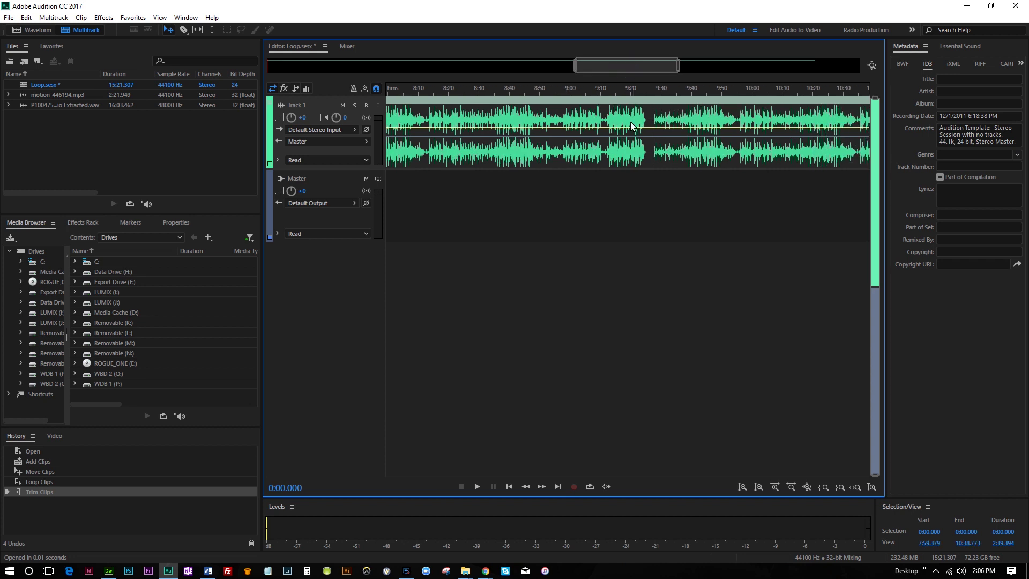
{"action": "left_click", "coordinate": [613, 90]}
{"action": "mouse_move", "coordinate": [614, 91]}
{"action": "left_mouse_down"}
{"action": "mouse_move", "coordinate": [623, 95]}
{"action": "mouse_move", "coordinate": [604, 102]}
{"action": "left_mouse_up"}
{"action": "key", "text": "space"}
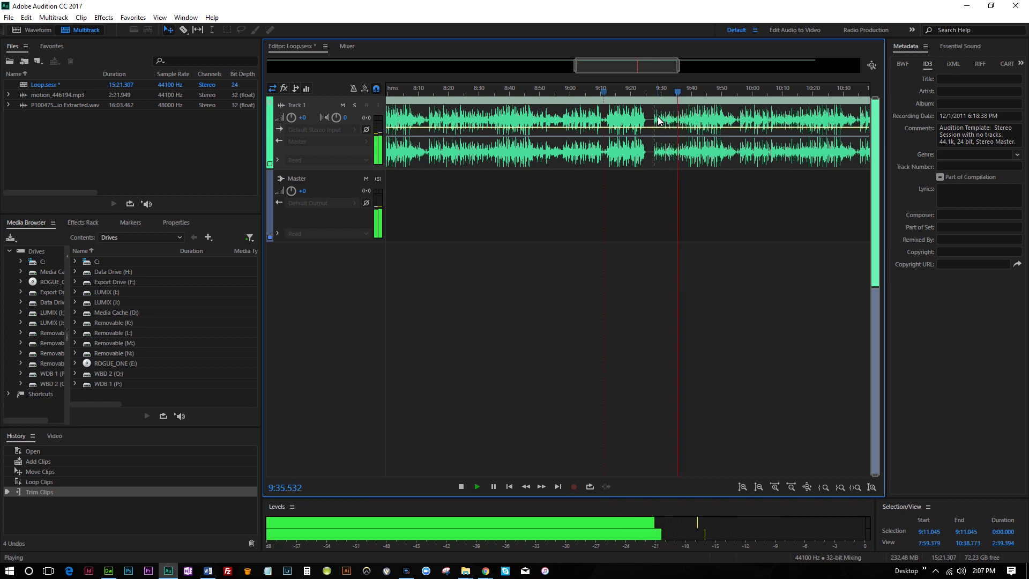
{"action": "key", "text": "space"}
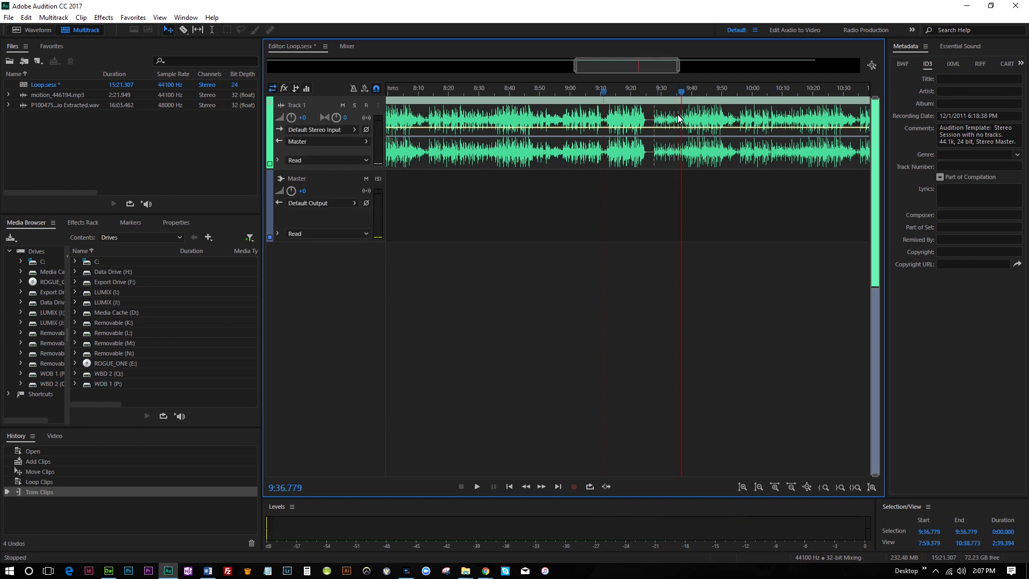
{"action": "left_click_drag", "start_coordinate": [682, 94], "coordinate": [381, 93]}
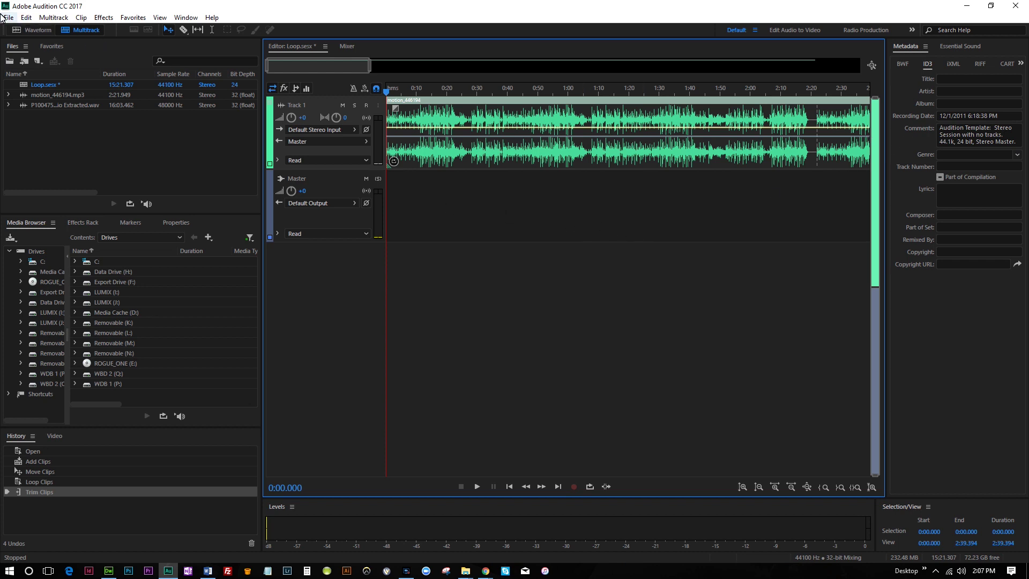
Export an Entire Session multitrack mixdown of Loop as Loop_motion.mp3
{"action": "left_click", "coordinate": [8, 17]}
{"action": "mouse_move", "coordinate": [62, 222]}
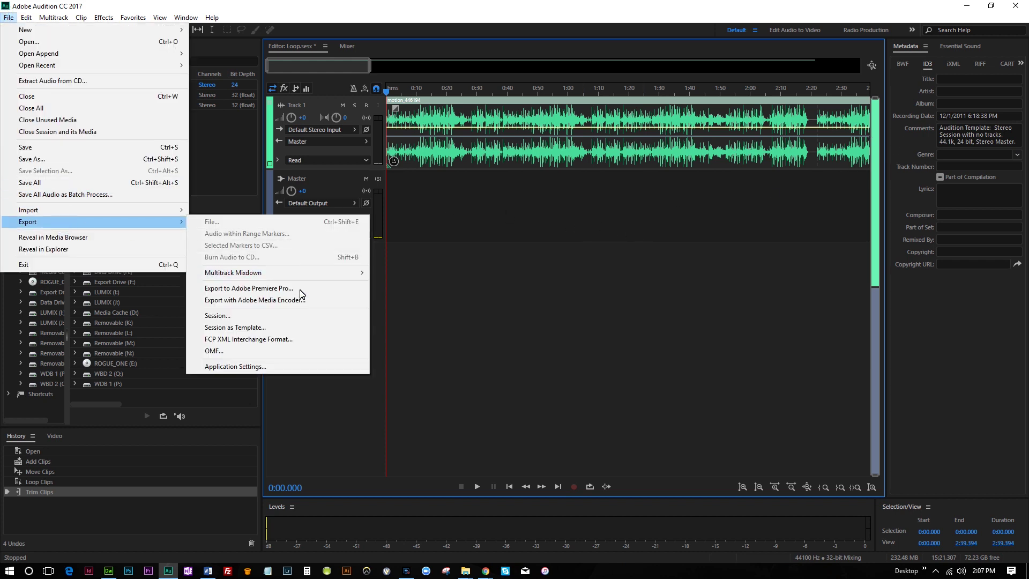
{"action": "left_click", "coordinate": [299, 270]}
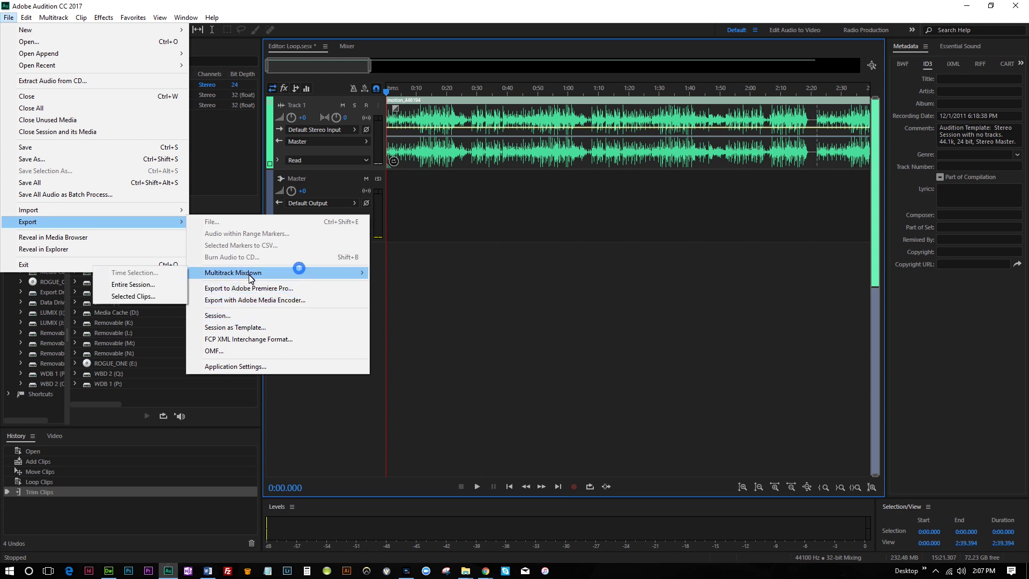
{"action": "left_click", "coordinate": [153, 285]}
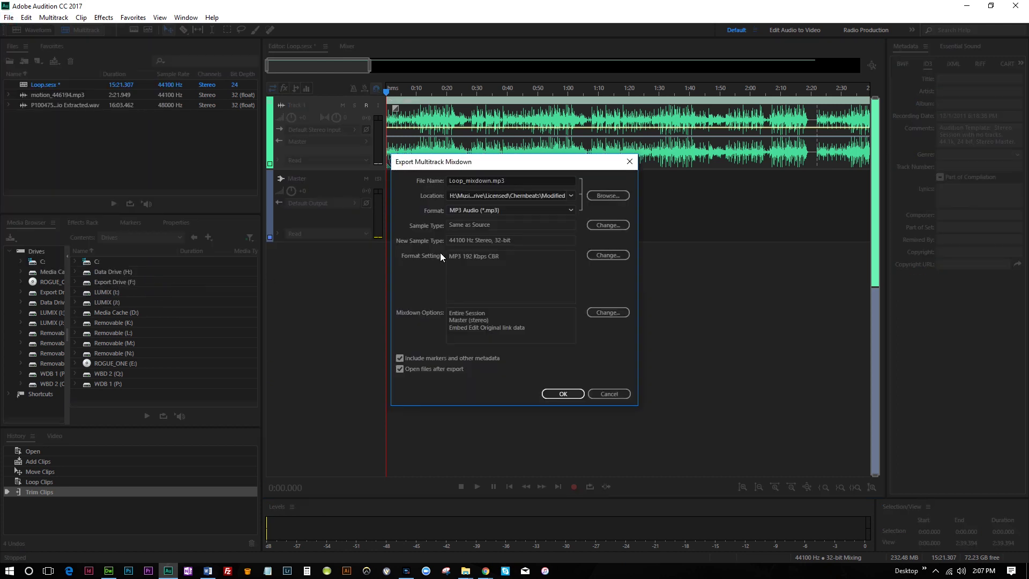
{"action": "left_click", "coordinate": [489, 183]}
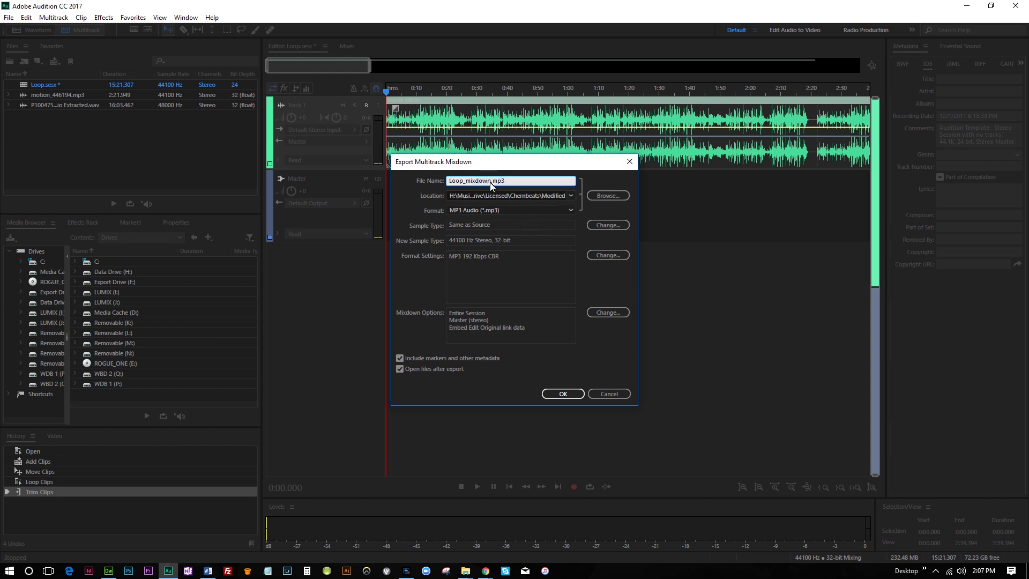
{"action": "left_click_drag", "start_coordinate": [471, 181], "coordinate": [497, 177]}
{"action": "key", "text": "BackSpace"}
{"action": "key", "text": "BackSpace"}
{"action": "type", "text": "motion"}
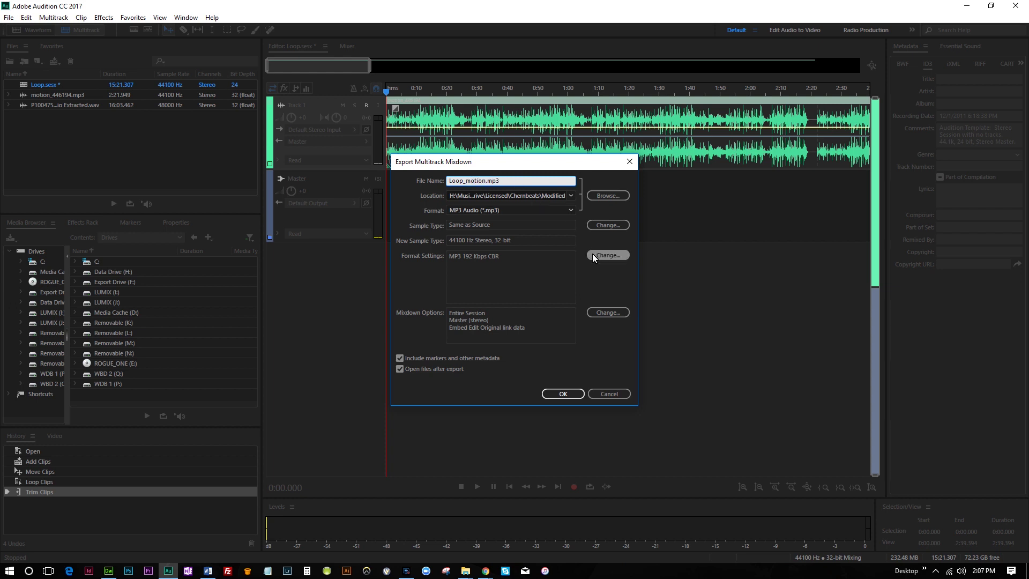
{"action": "left_click", "coordinate": [568, 399]}
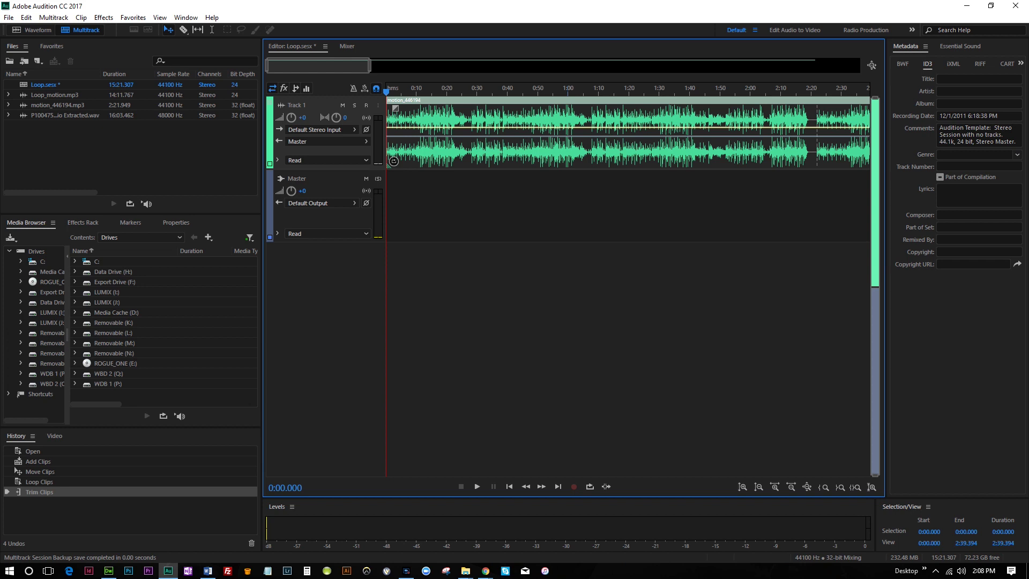
{"action": "key", "text": "super+e"}
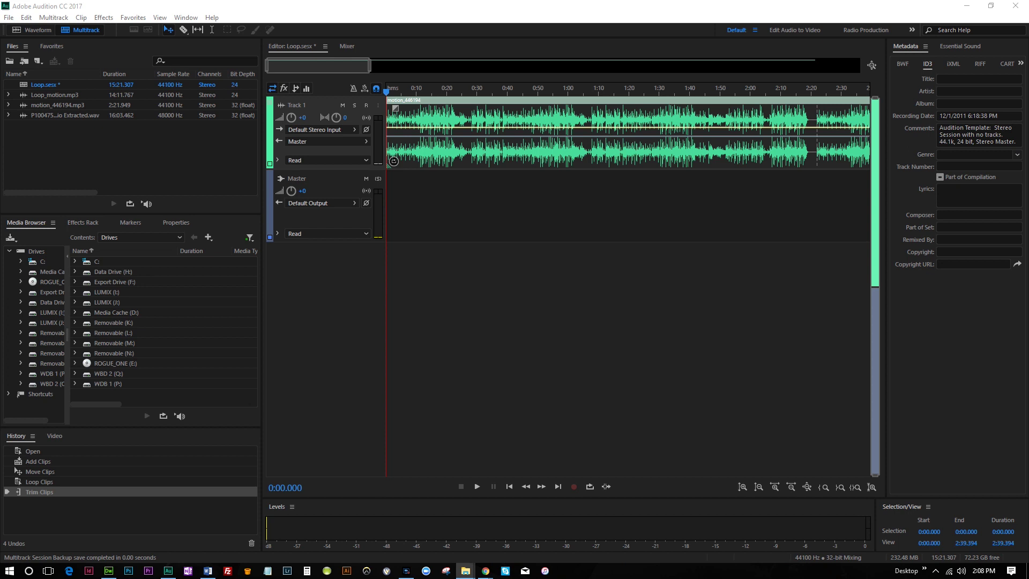
{"action": "left_click", "coordinate": [8, 17]}
Create the Loop3 multitrack session and place the airwaves clip on Track 1 at 0:00
{"action": "mouse_move", "coordinate": [24, 30]}
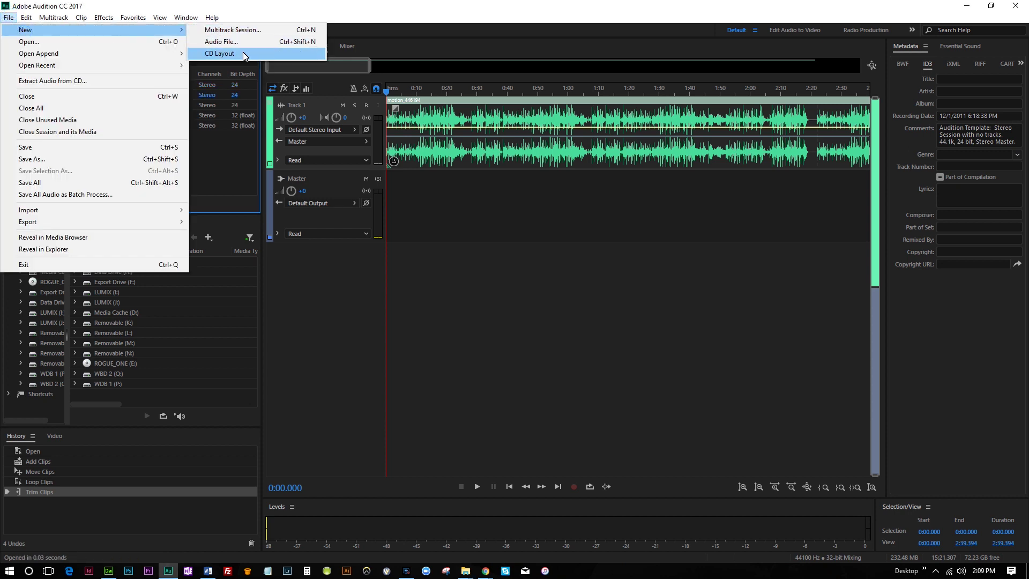
{"action": "left_click", "coordinate": [247, 30]}
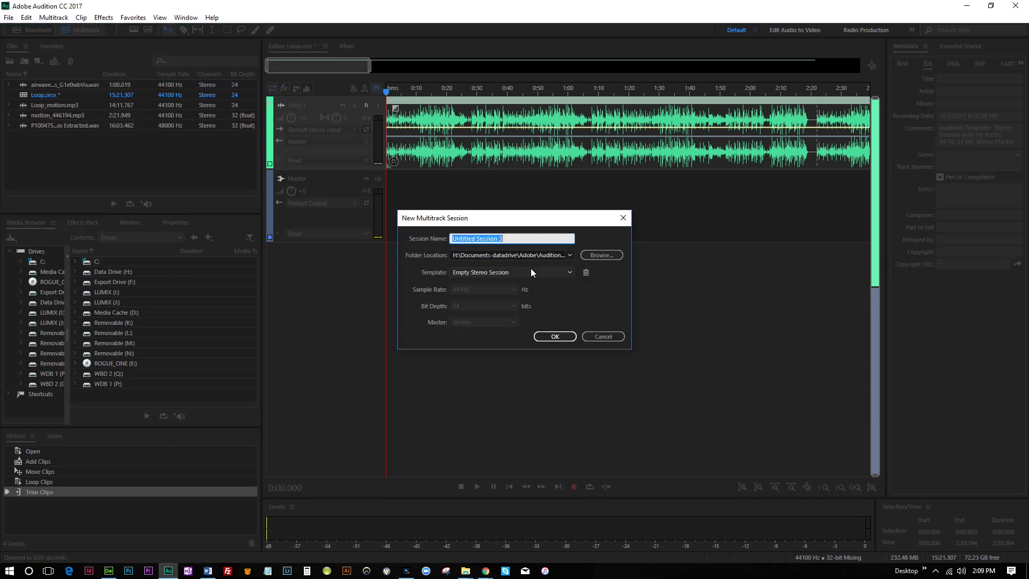
{"action": "type", "text": "Loop3"}
{"action": "key", "text": "Return"}
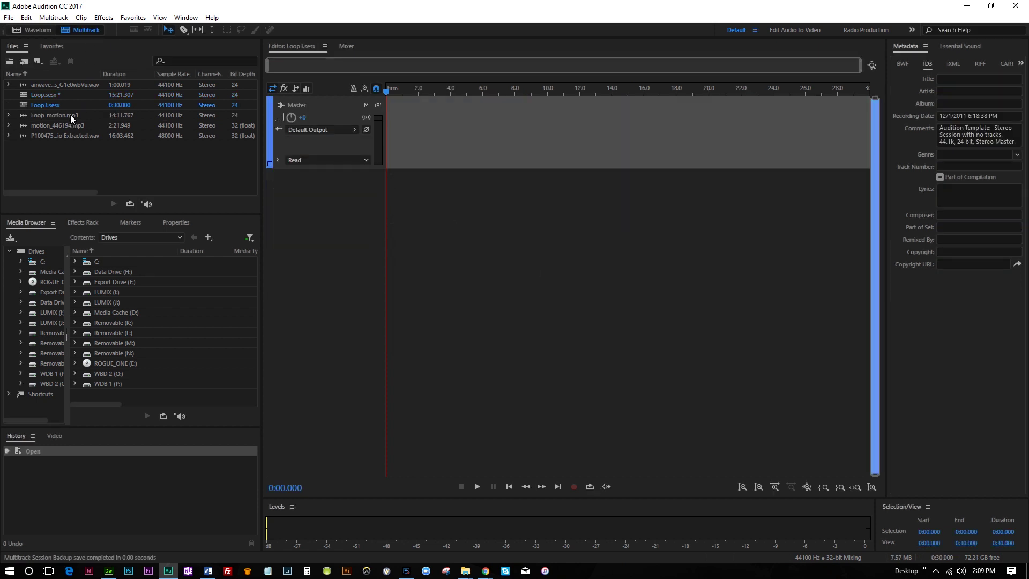
{"action": "left_click_drag", "start_coordinate": [69, 87], "coordinate": [445, 136]}
{"action": "left_click_drag", "start_coordinate": [513, 101], "coordinate": [480, 107]}
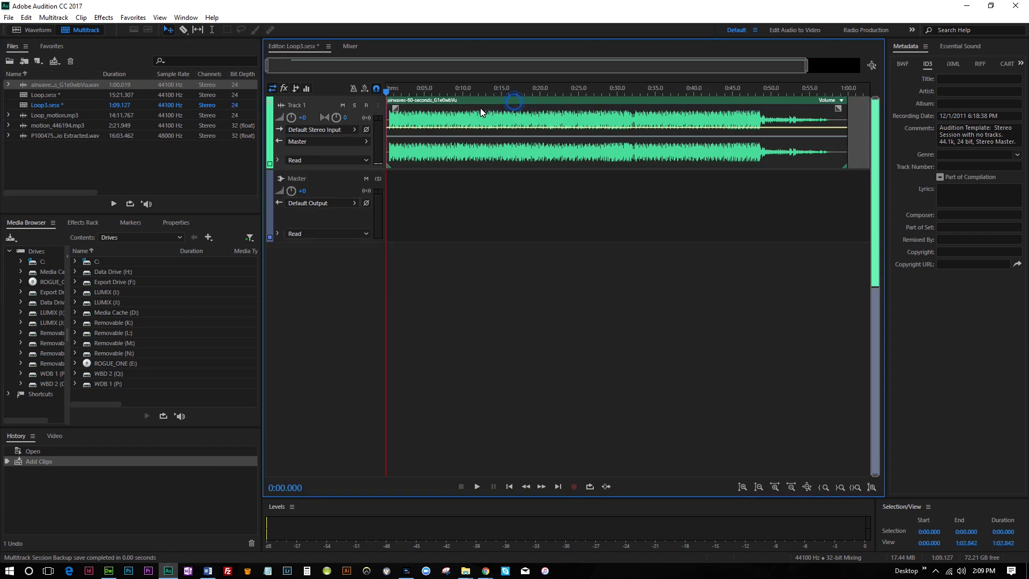
Enable Loop on the airwaves clip and extend it to about 2:02, then scroll back to 0:00
{"action": "right_click", "coordinate": [516, 120]}
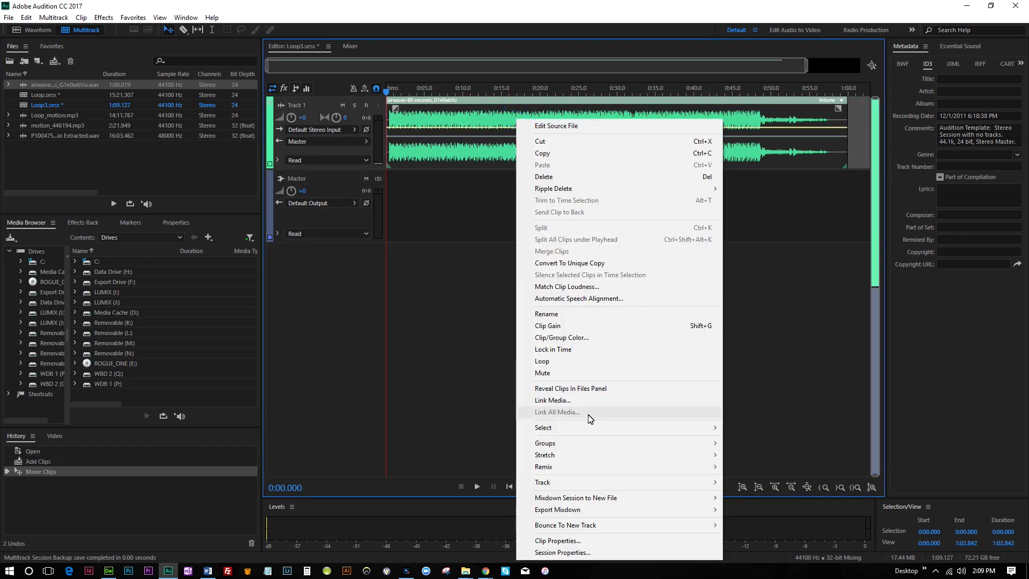
{"action": "left_click", "coordinate": [601, 367]}
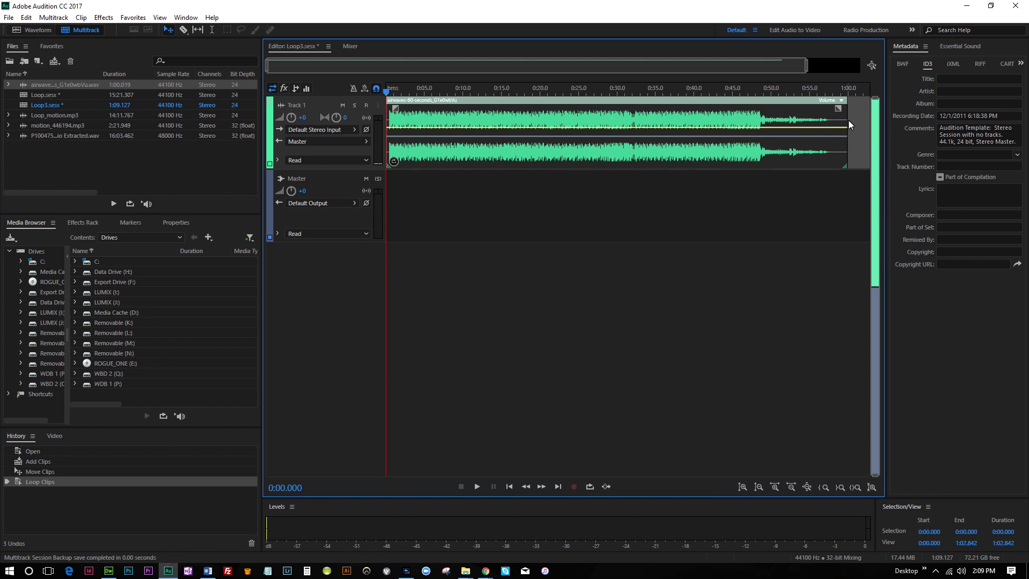
{"action": "left_click_drag", "start_coordinate": [847, 120], "coordinate": [713, 130]}
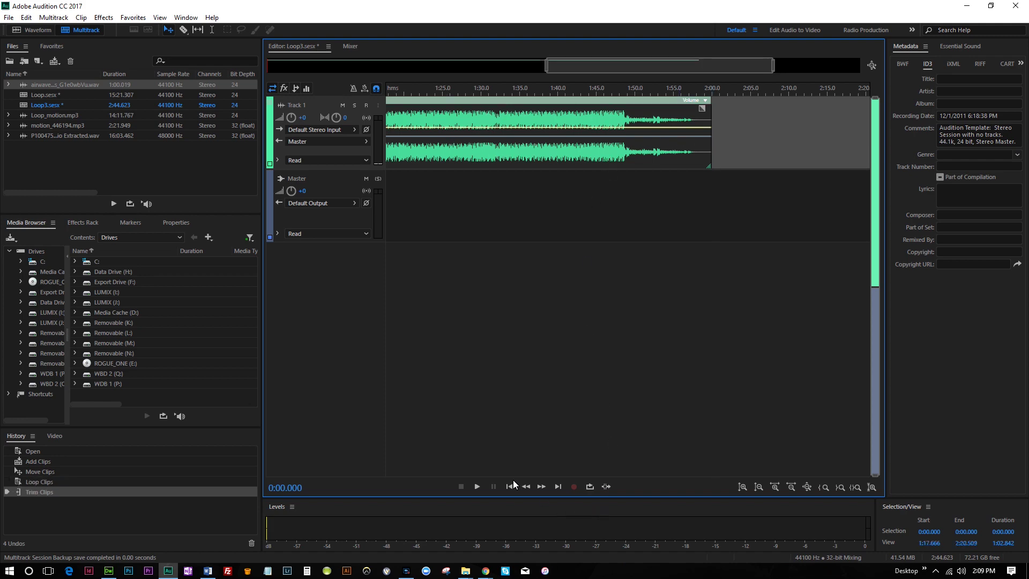
{"action": "left_click_drag", "start_coordinate": [644, 64], "coordinate": [290, 85]}
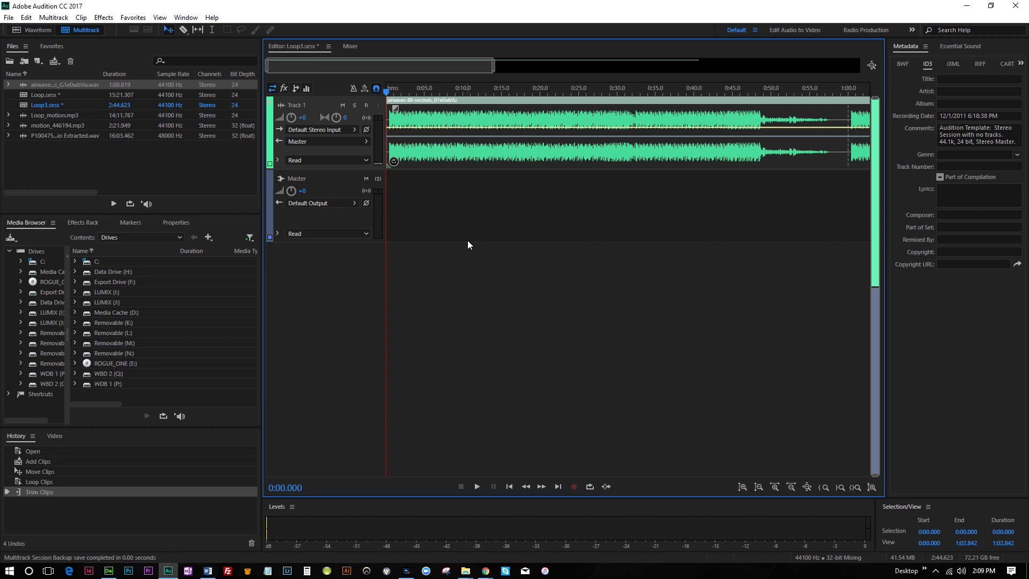